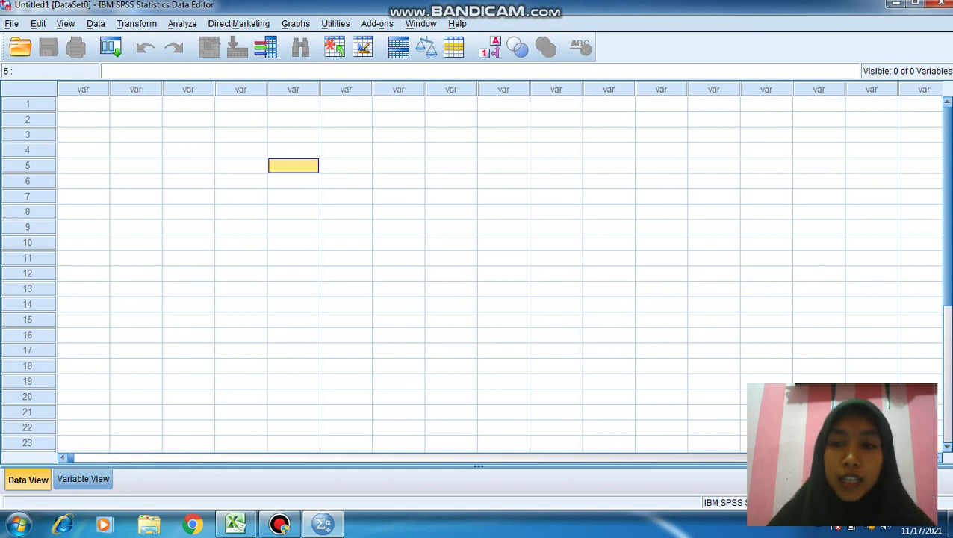
Create two variables named X1 and X2 in the first two rows of the variable definitions
key("ctrl+t")
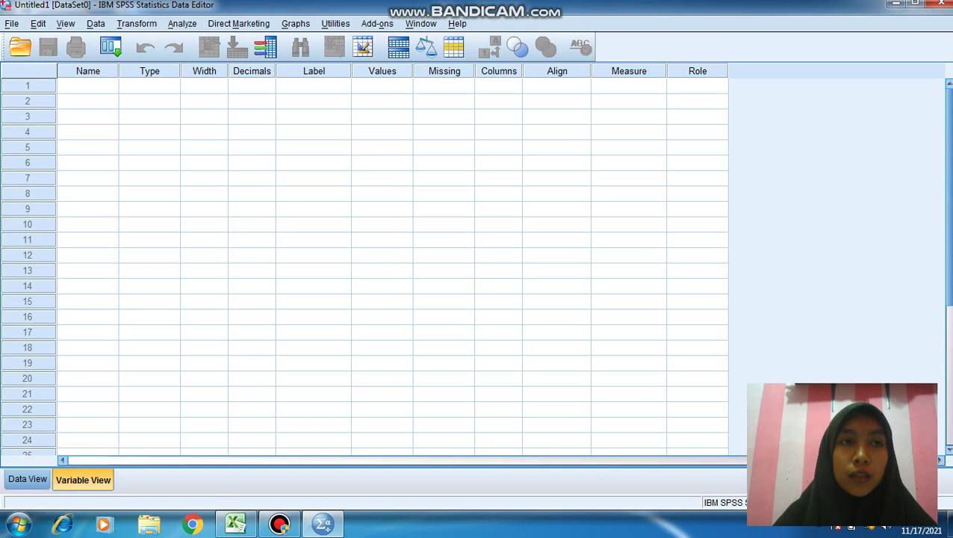
left_click(87, 85)
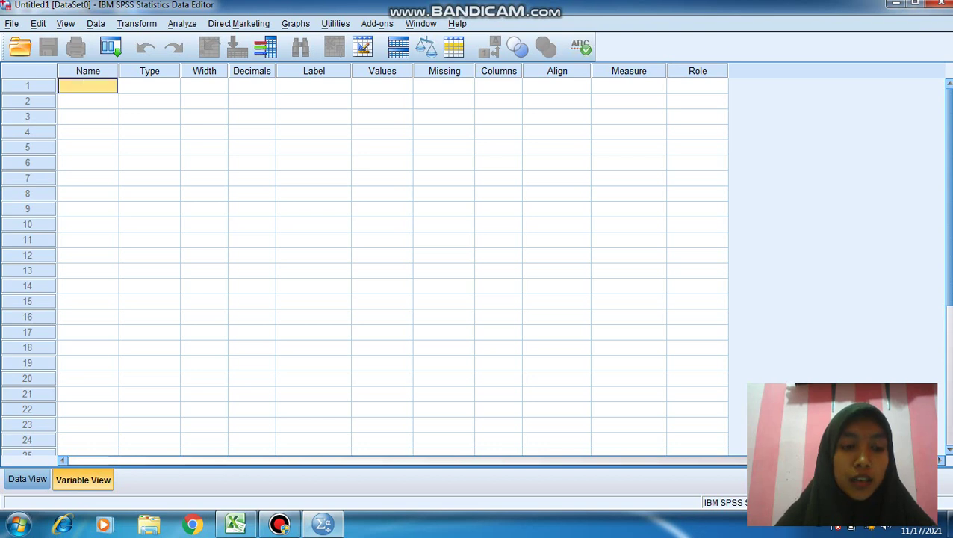
type("X1")
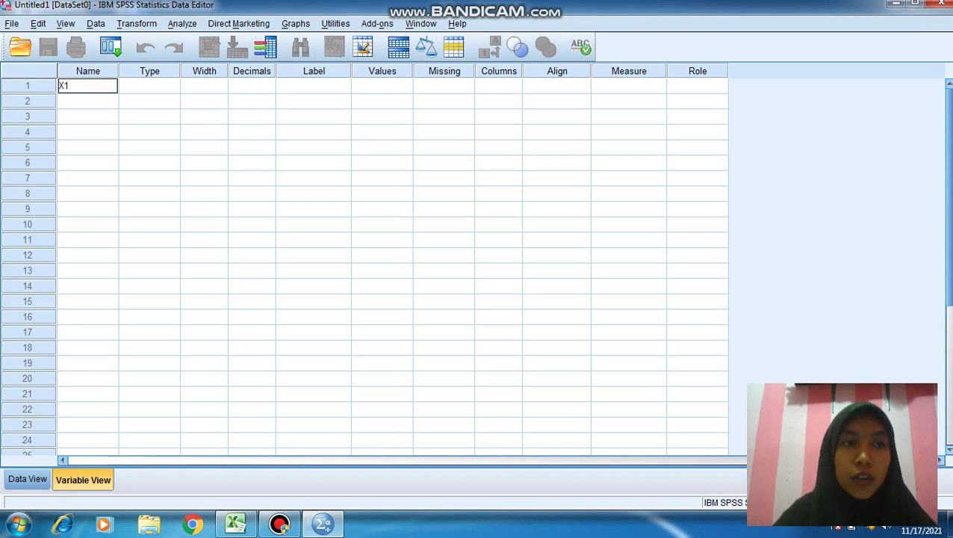
key("Return")
left_click(87, 101)
type("X2")
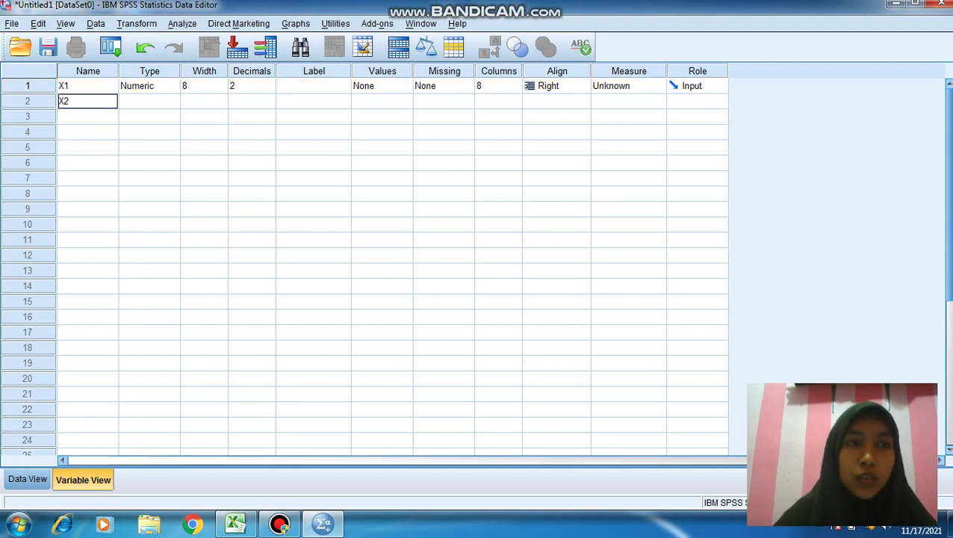
key("Return")
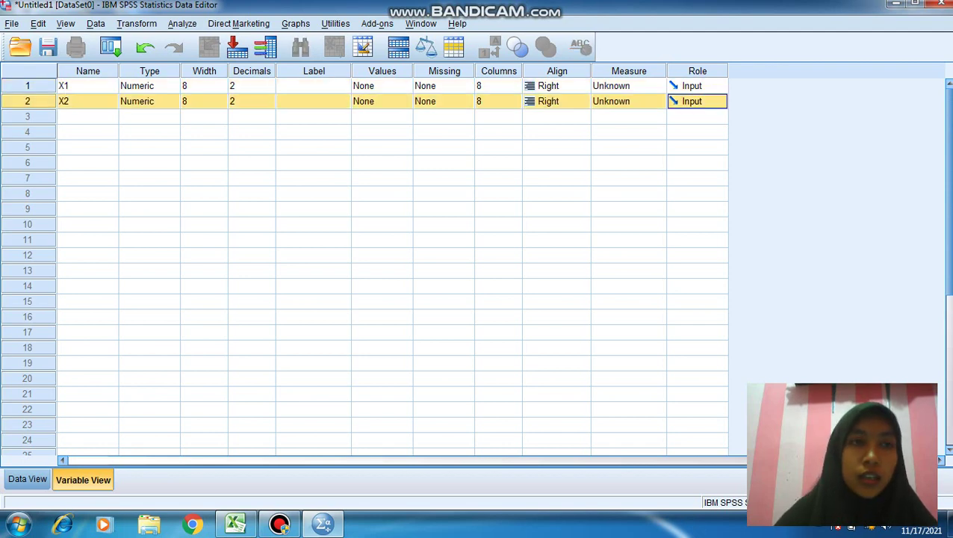
Add two more variables named Y and Z in rows 3 and 4 of the variable definitions
left_click(88, 117)
type("Y")
key("Return")
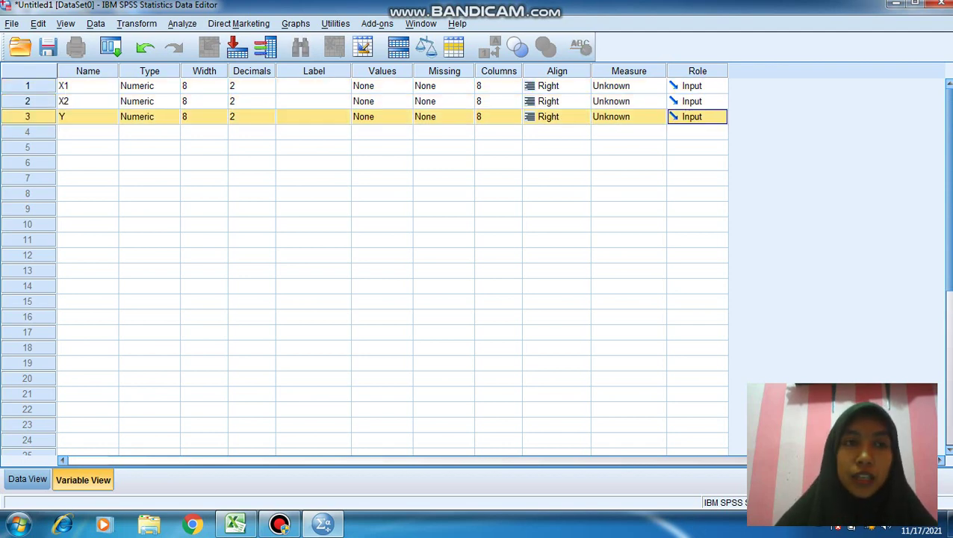
left_click(87, 132)
type("Z")
key("Return")
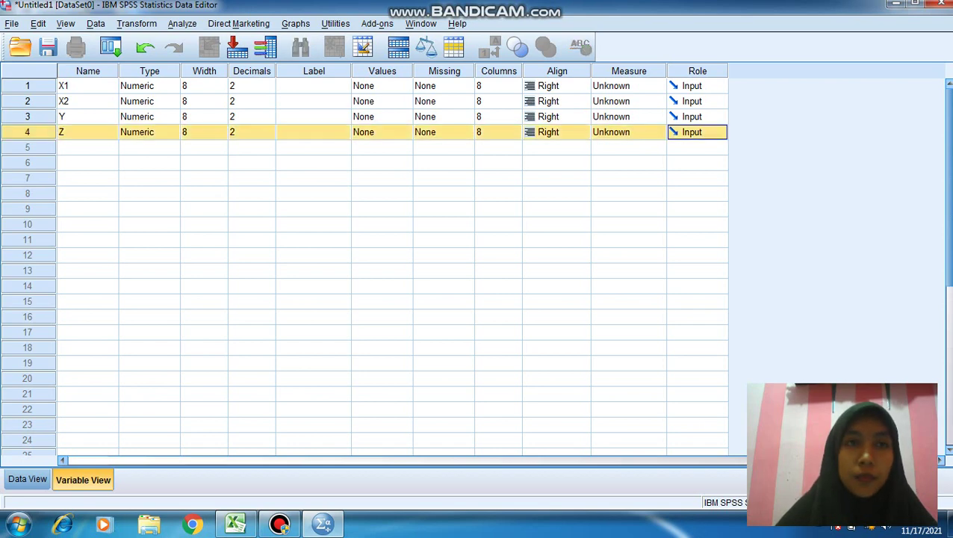
Label variable X1 as "Gaya Kepemimpinan (X1)"
left_click(314, 86)
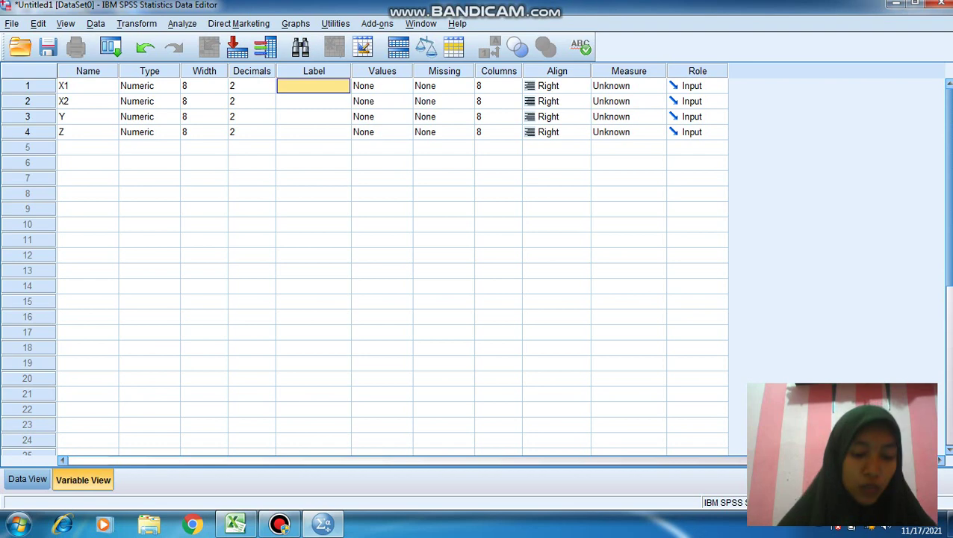
type("G")
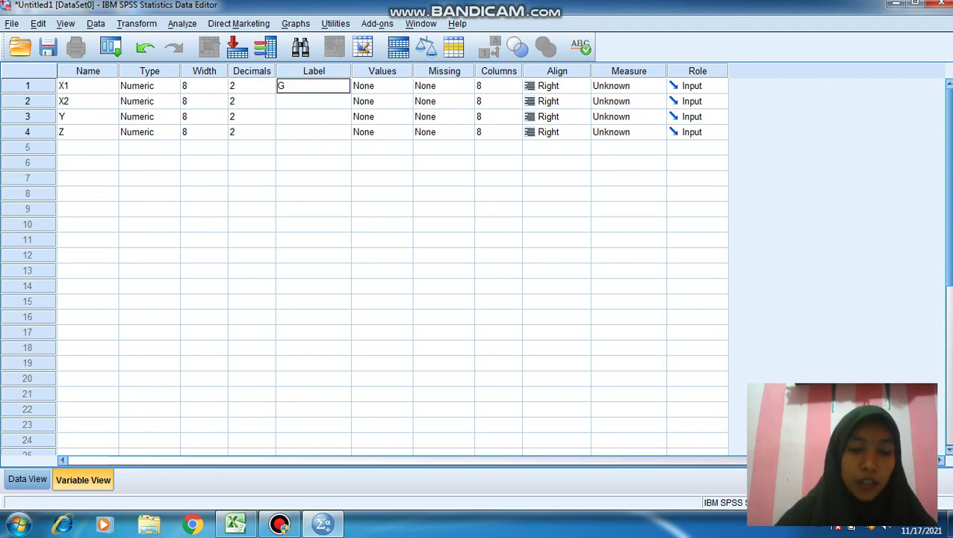
type("aya Ke")
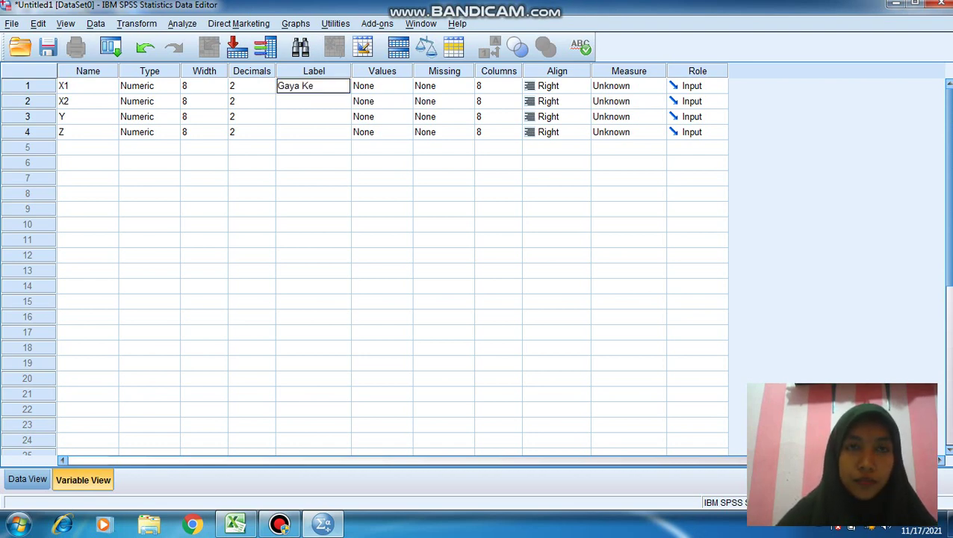
type("pemimpi")
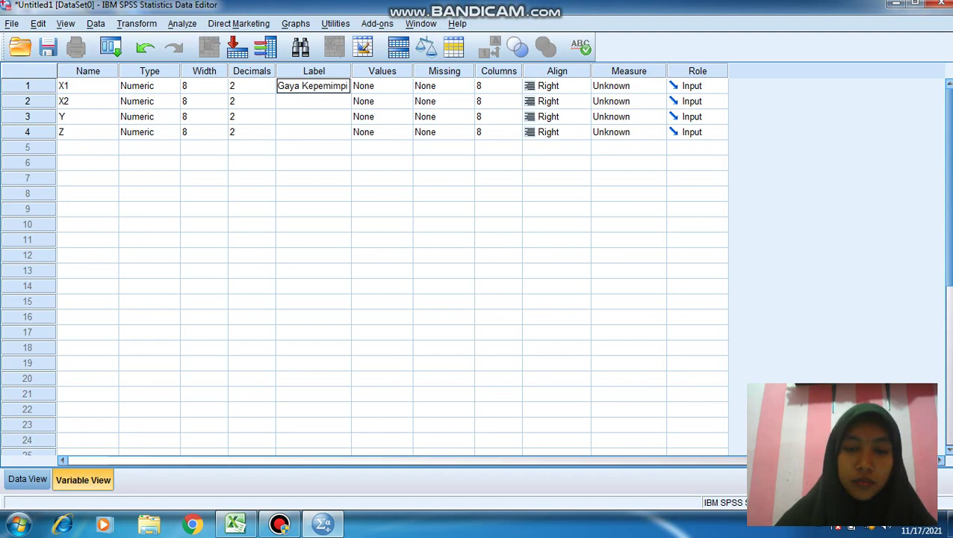
type("nan (X")
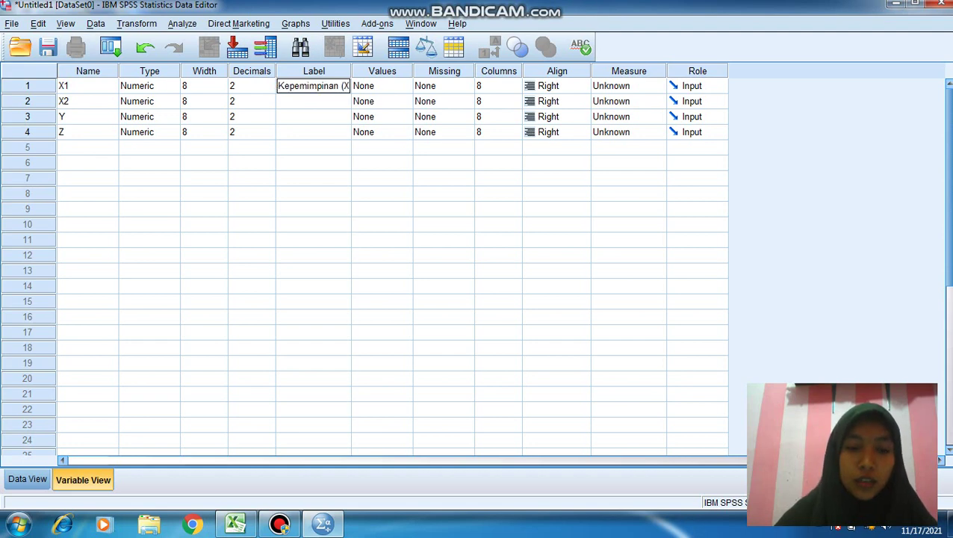
type("1)")
key("Return")
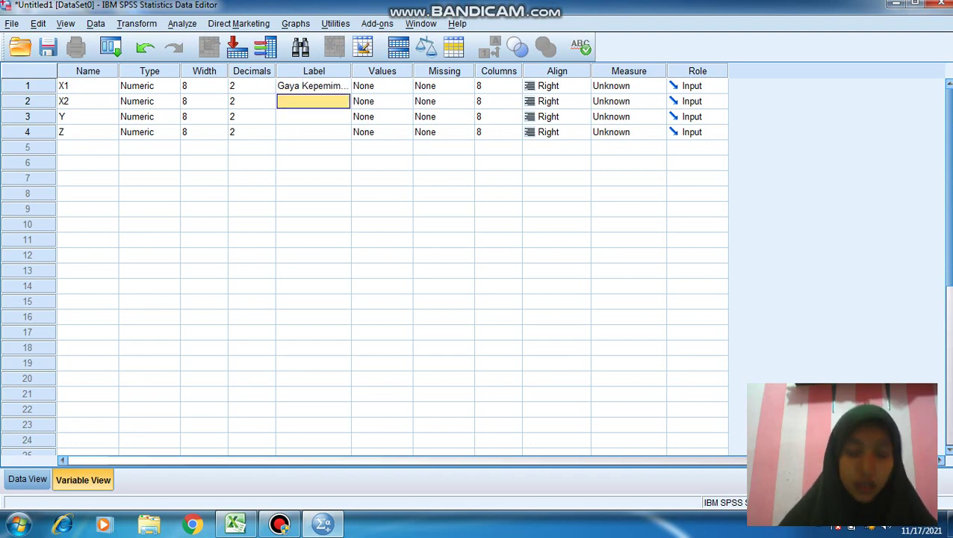
Label variable X2 as "Insentif (X2)", correcting the text inside the parentheses
type("In")
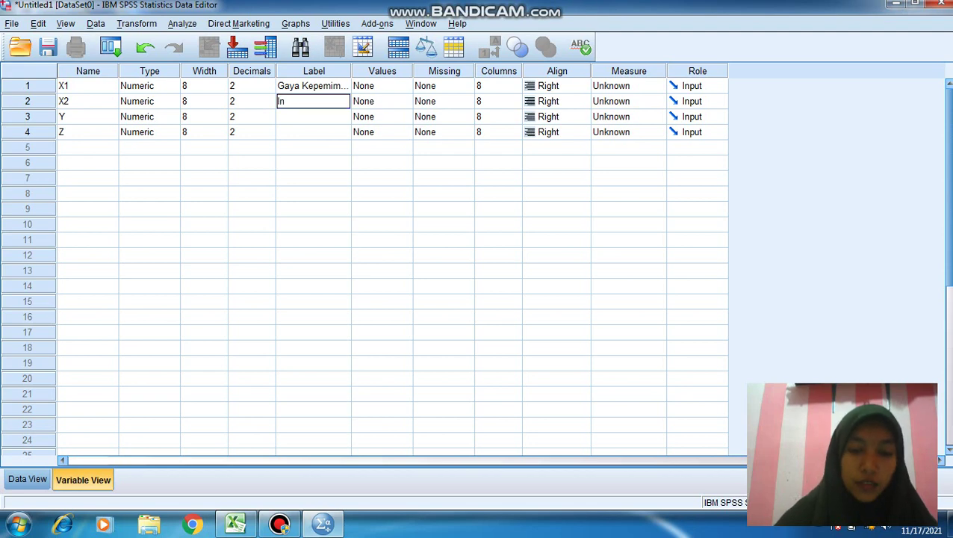
type("sentif")
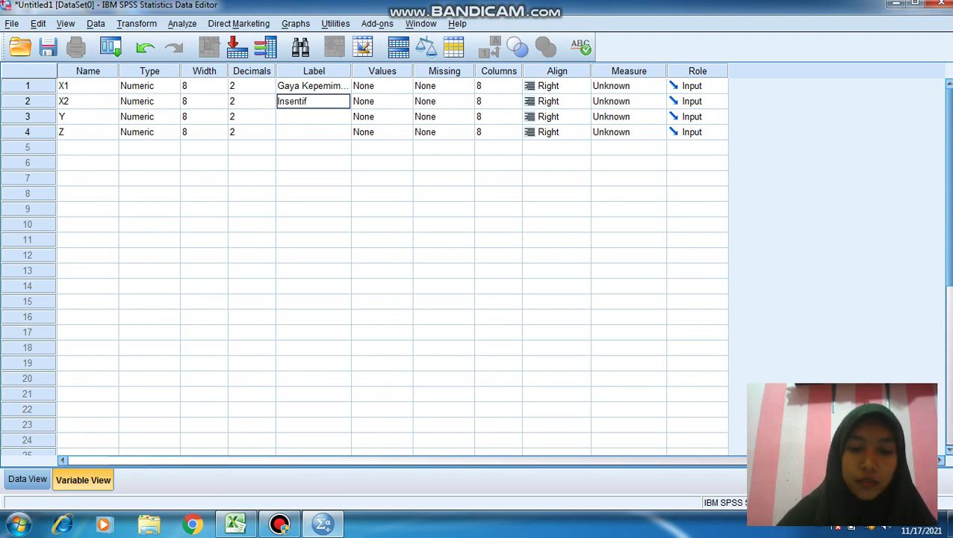
type(" 9X2)")
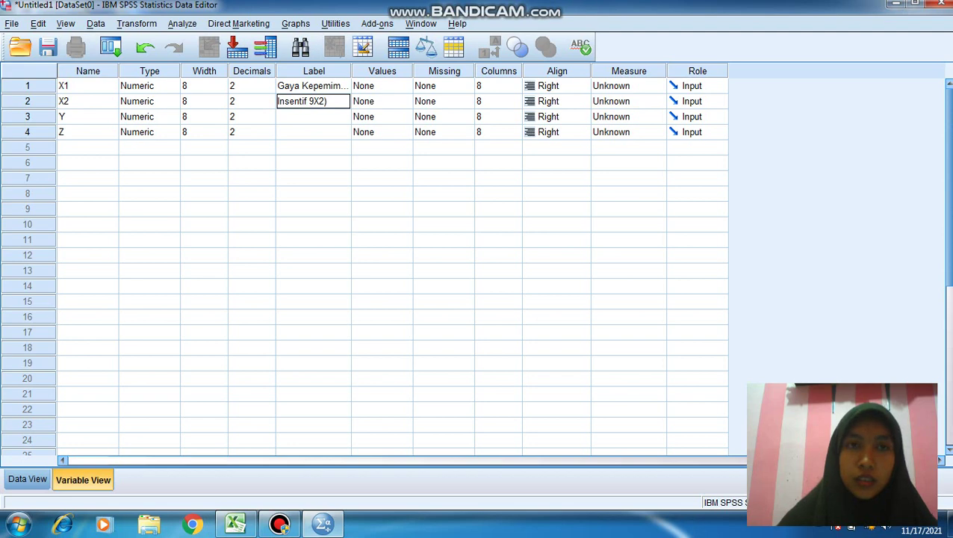
key("Left")
key("Left")
key("BackSpace")
key("BackSpace")
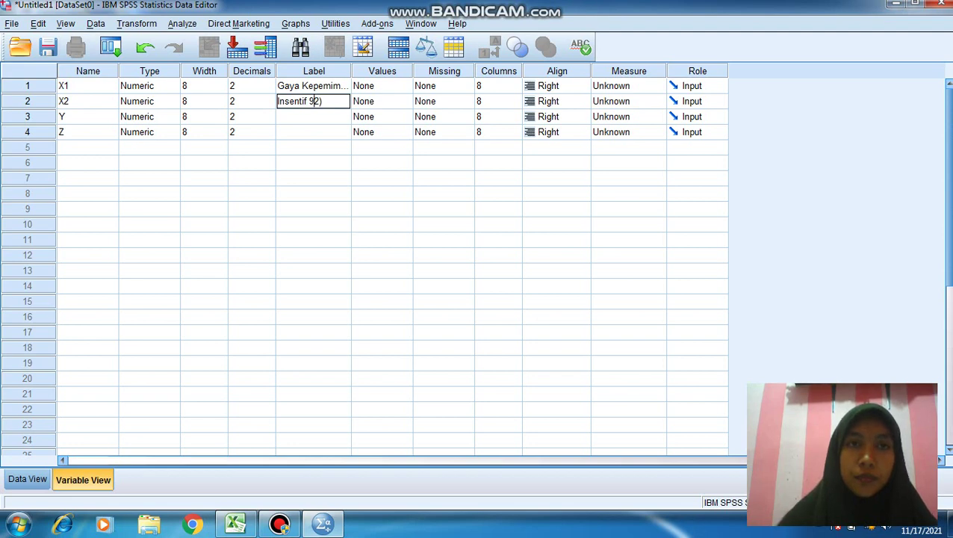
type("(")
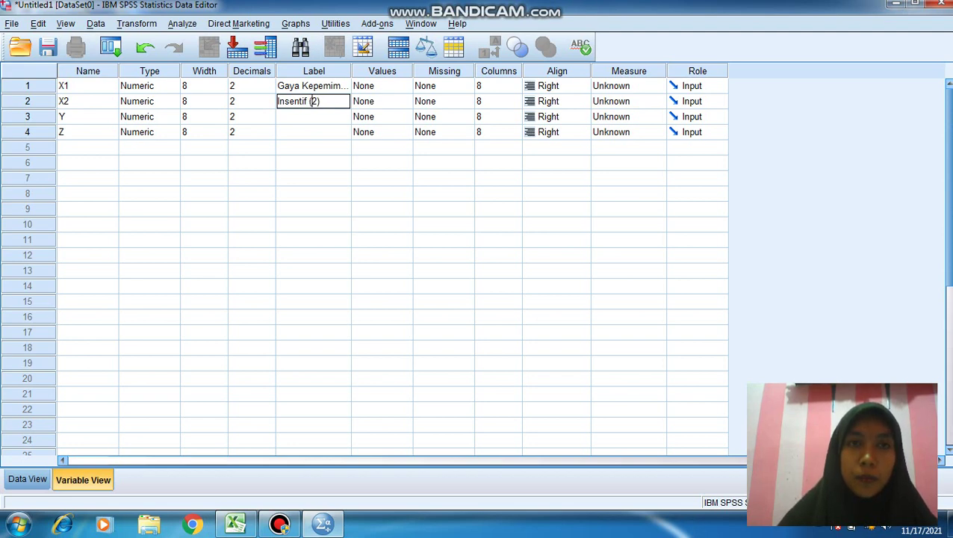
key("Return")
left_click(312, 101)
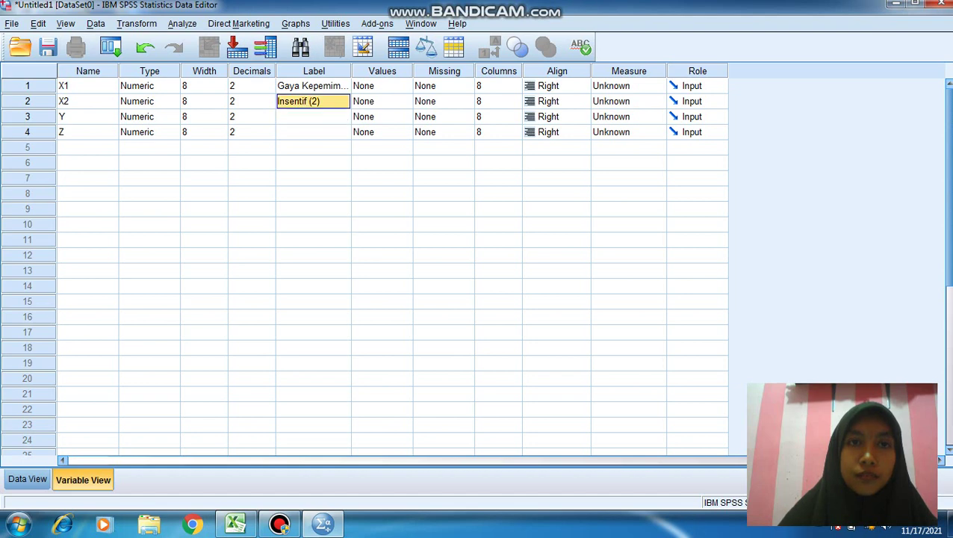
double_click(313, 101)
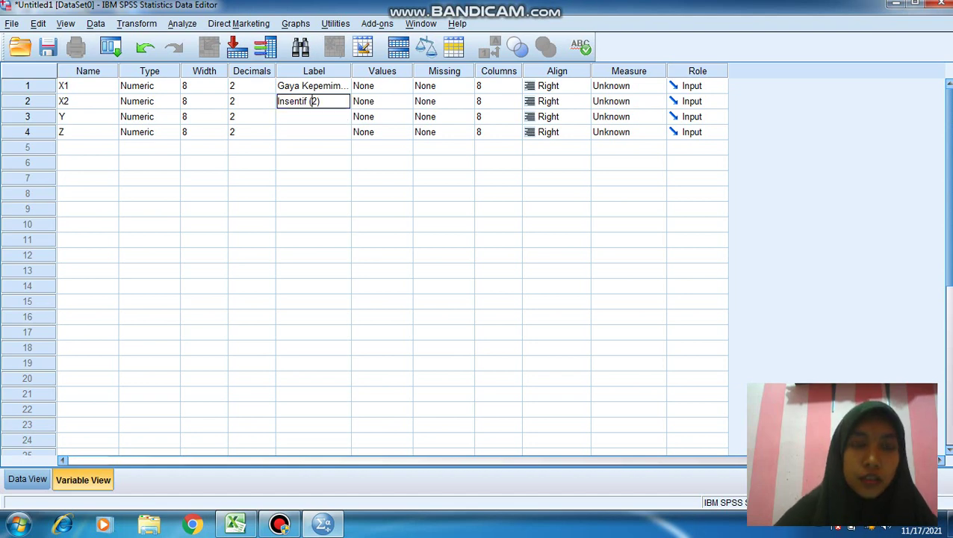
type("X")
key("Return")
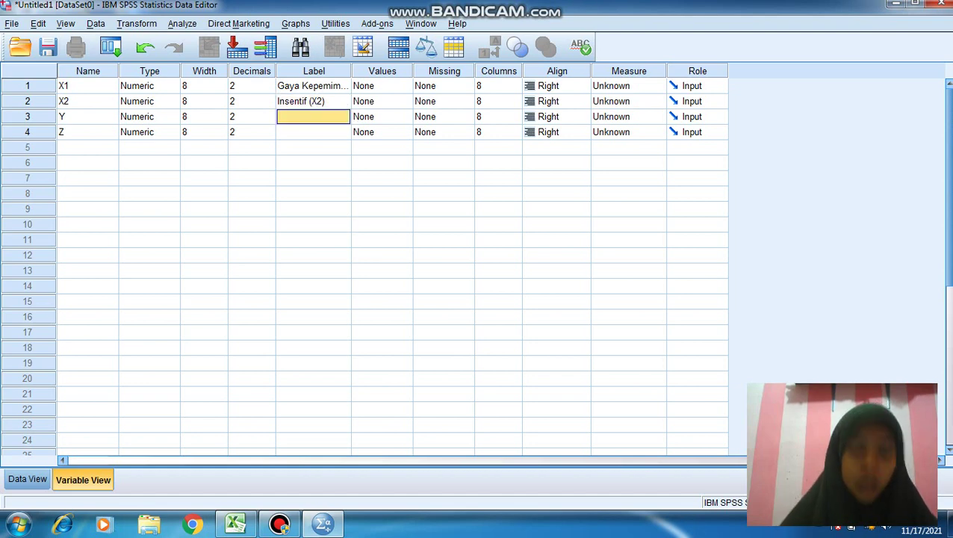
Label variable Y as "Kepuasan Kerja (Y)" and variable Z as "Kinerja (Z)"
type("Ke")
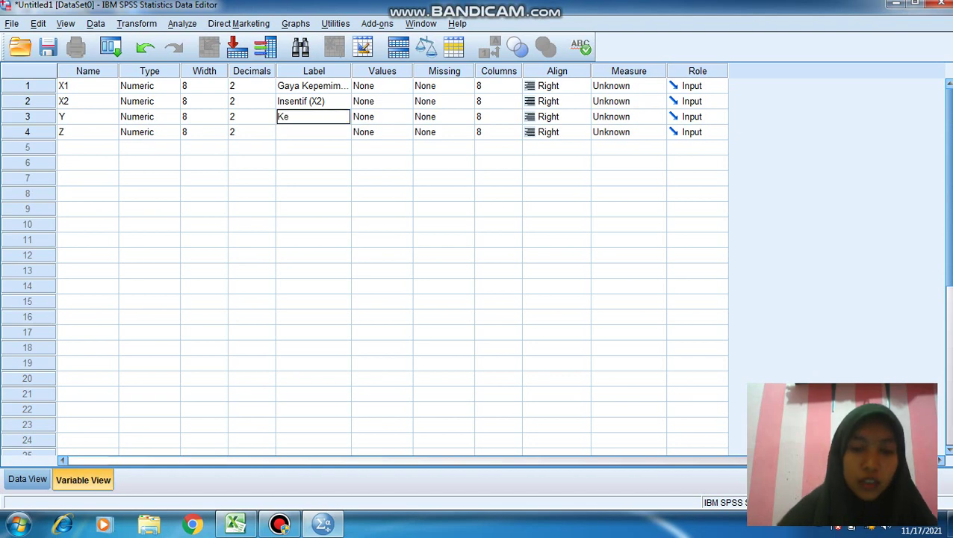
type("puasan Kerja")
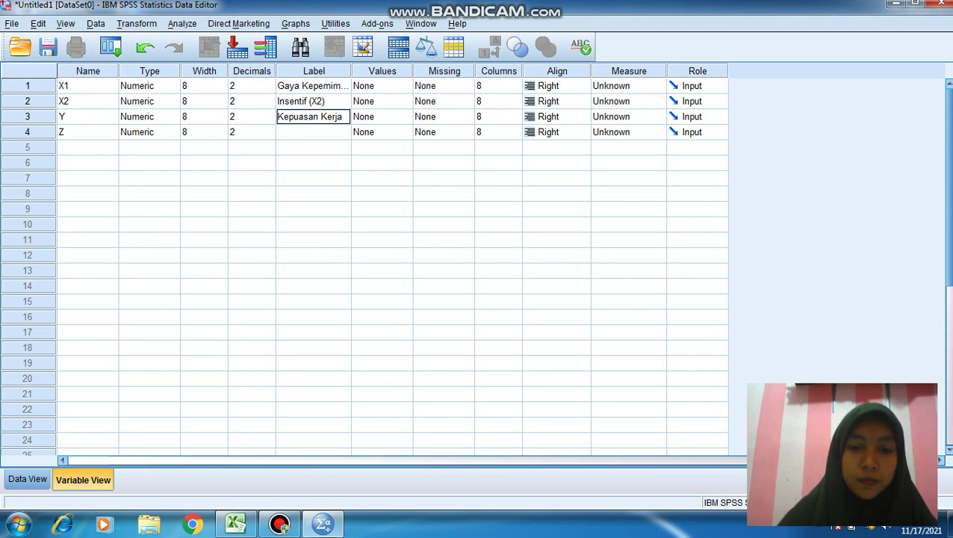
type(" (Y")
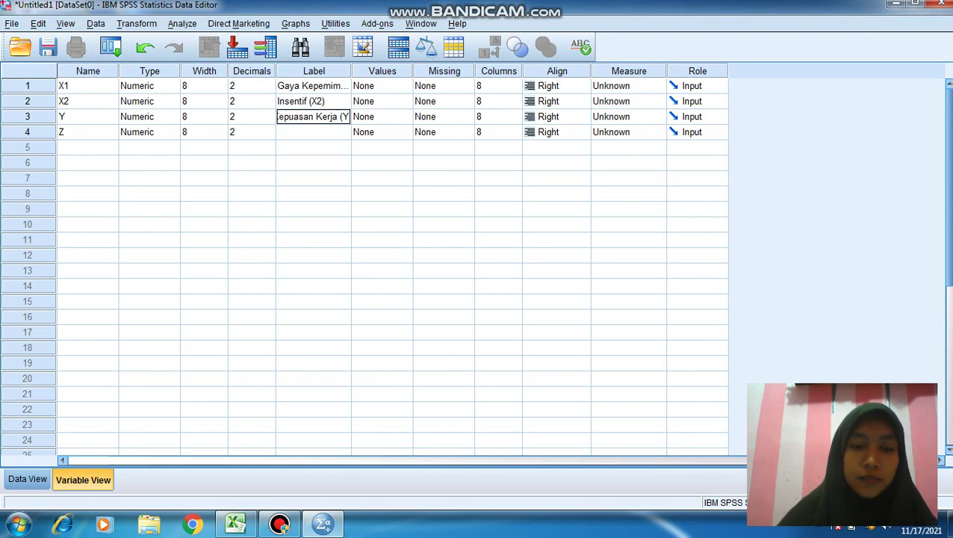
type(")")
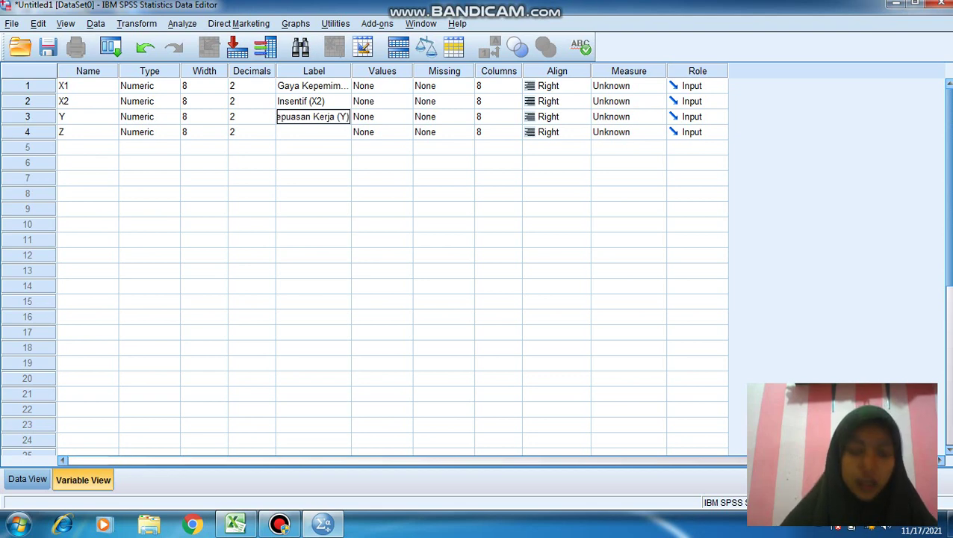
key("Return")
type("Kiner")
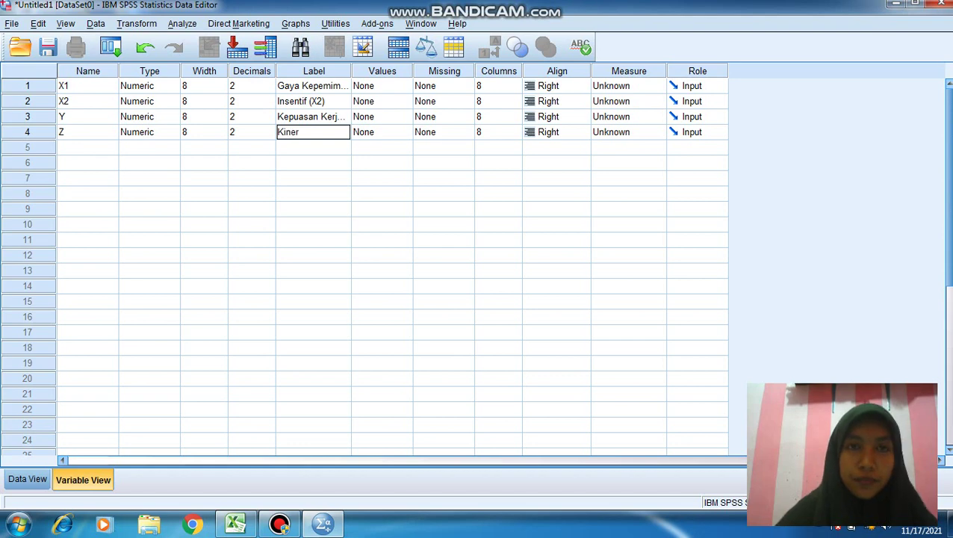
type("ja (Z")
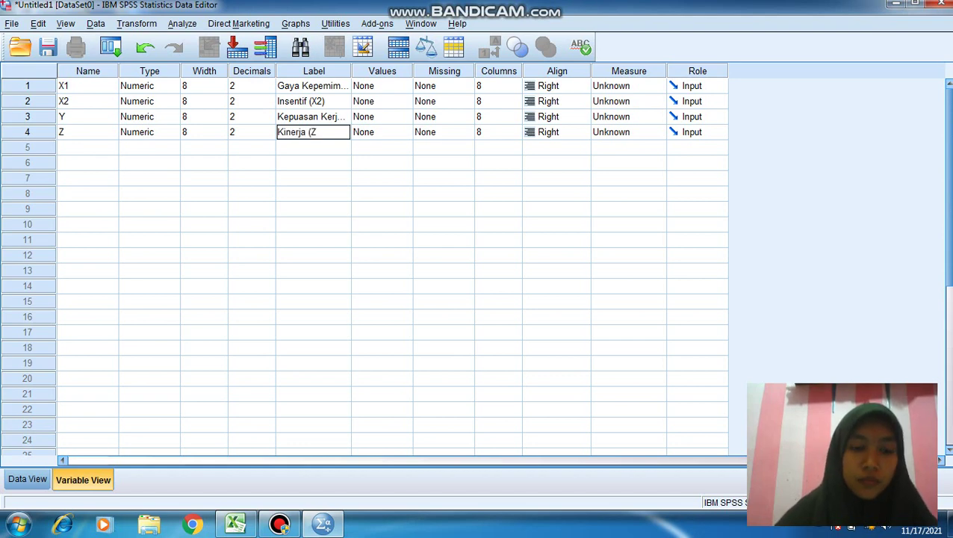
type(")")
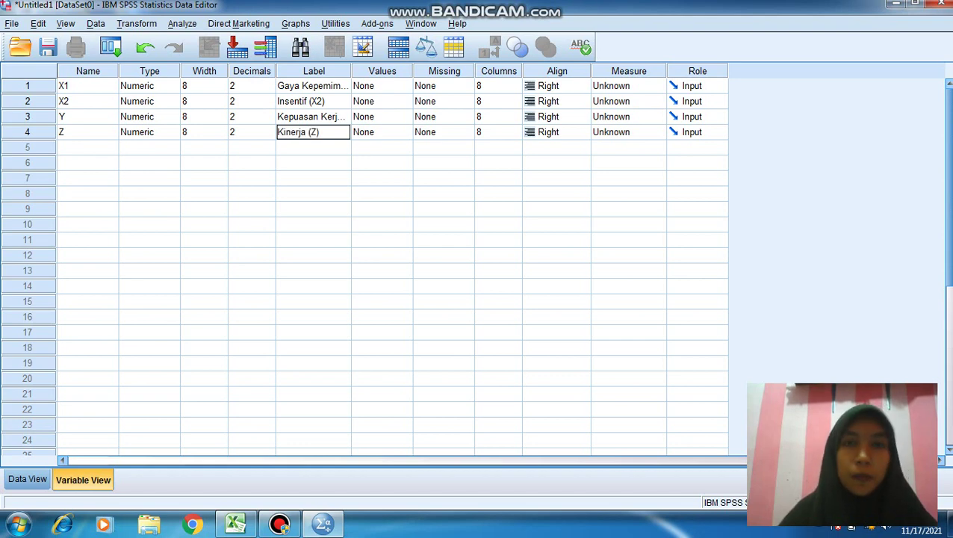
Set the measurement level of variables X1, X2, Y and Z to Scale
left_click(658, 86)
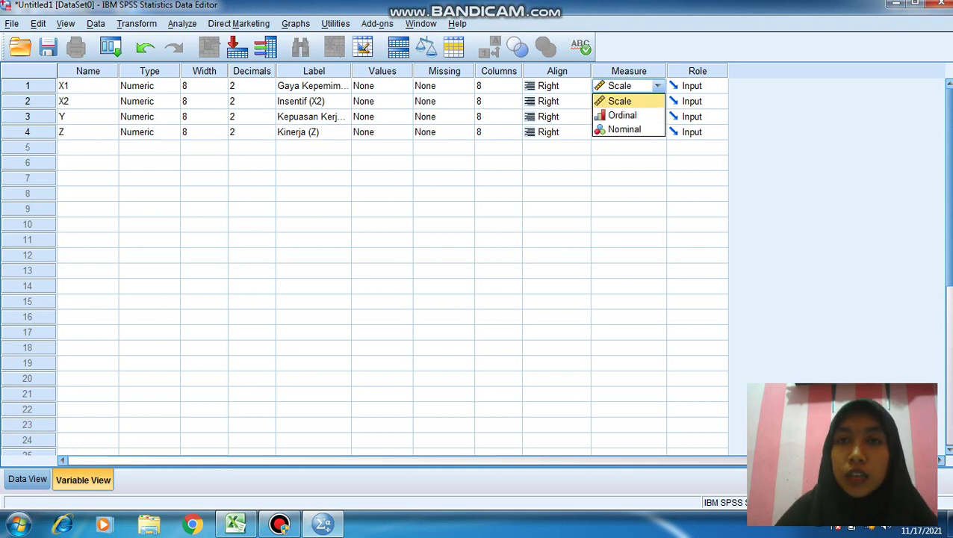
left_click(619, 101)
left_click(657, 101)
left_click(619, 115)
left_click(658, 116)
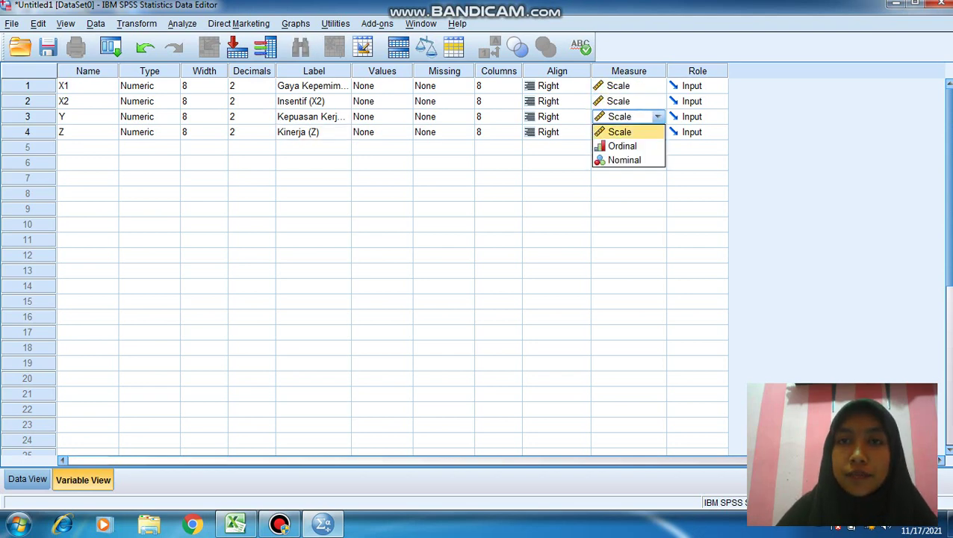
left_click(619, 132)
left_click(657, 132)
key("Return")
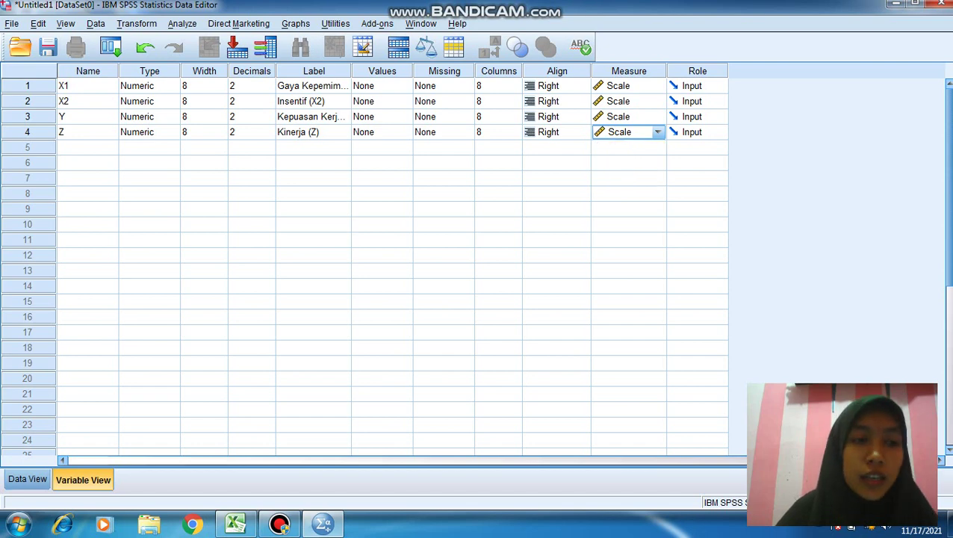
Show the empty data grid, switch to the Excel workbook and copy the range A2:D110 on Sheet1
left_click(27, 478)
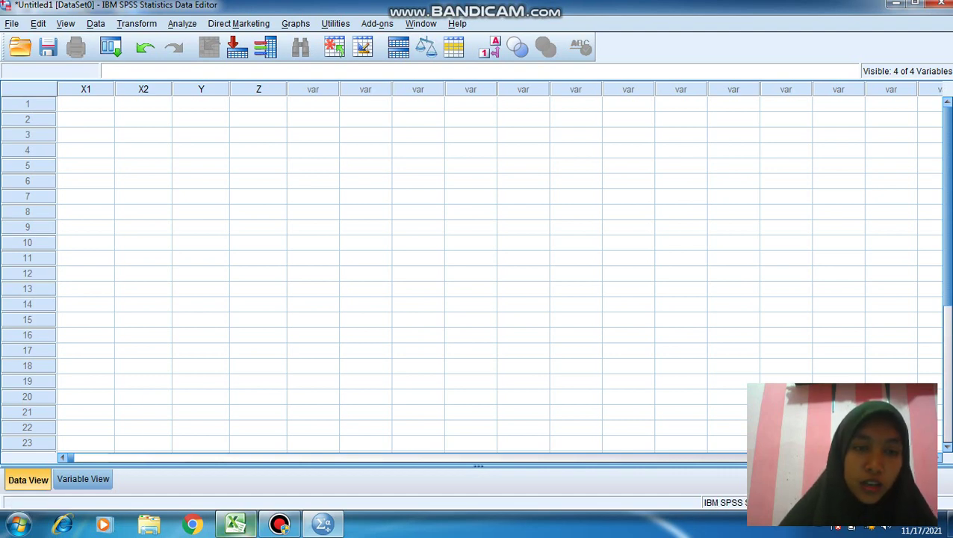
left_click(226, 526)
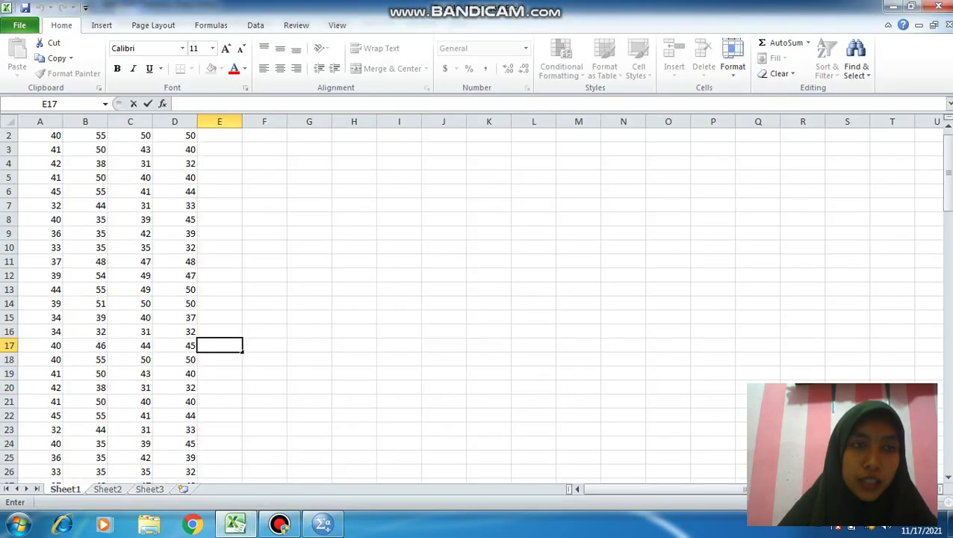
left_click_drag(41, 135, 190, 448)
key("ctrl+c")
Switch to SPSS and paste the copied Excel data into the data grid, starting at row 1 of X1
left_click(323, 524)
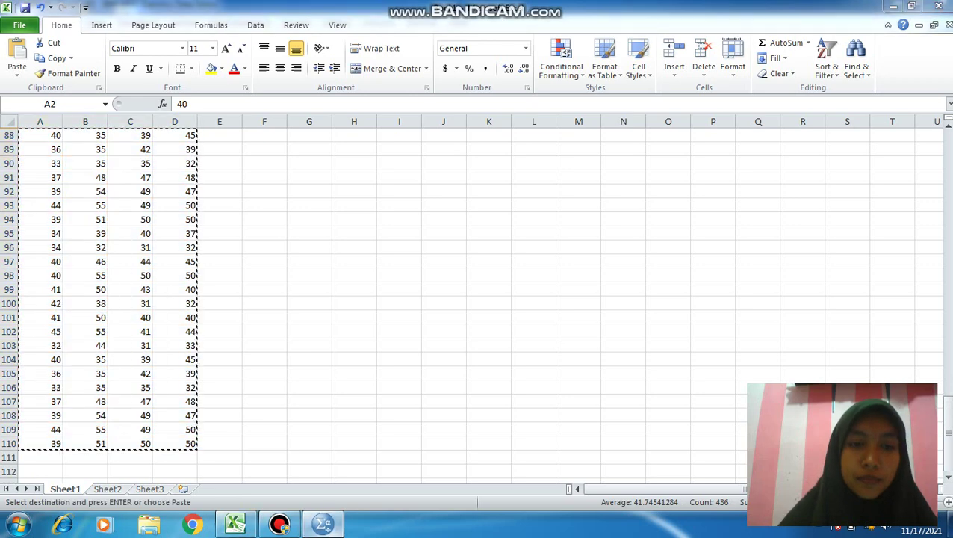
left_click(86, 104)
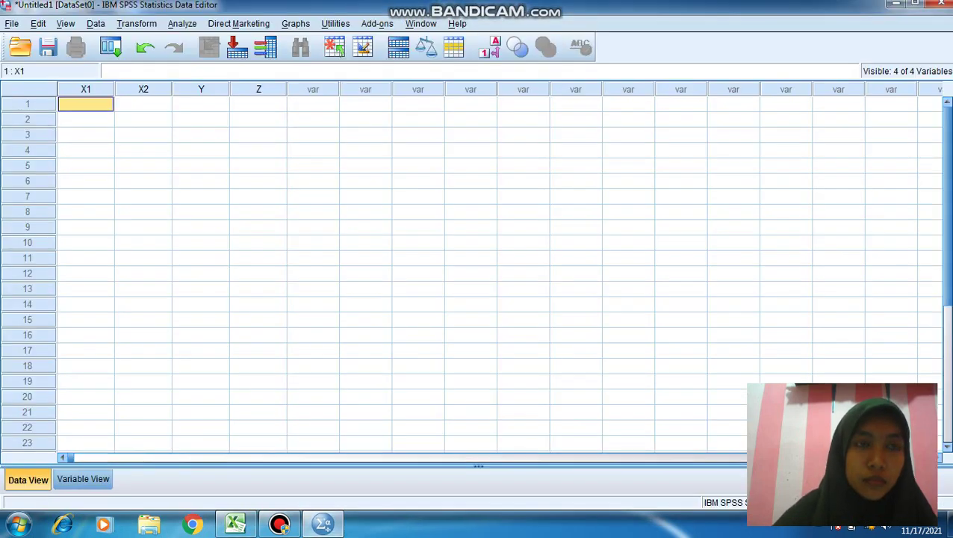
key("ctrl+v")
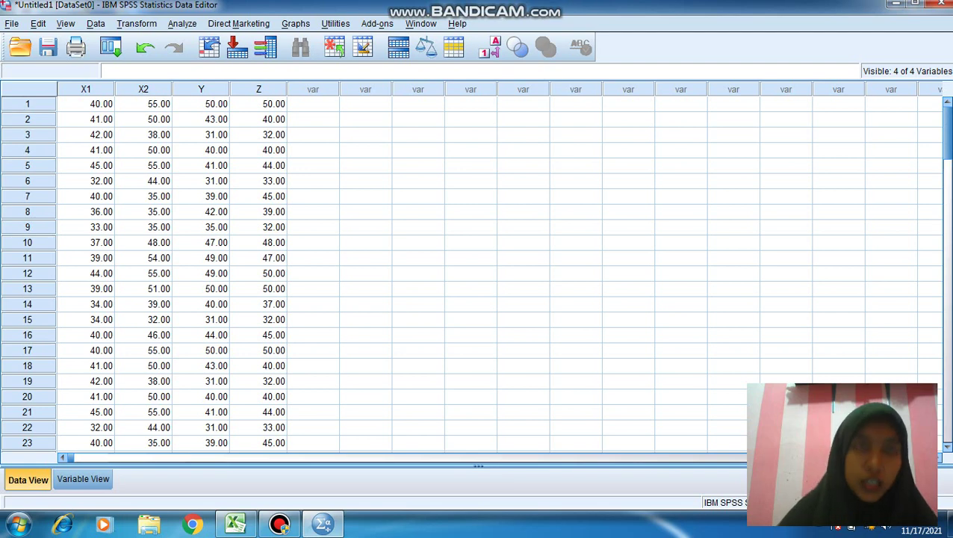
Start a Linear Regression analysis and set Kepuasan Kerja (Y) as the dependent variable
key("alt+a")
mouse_move(210, 170)
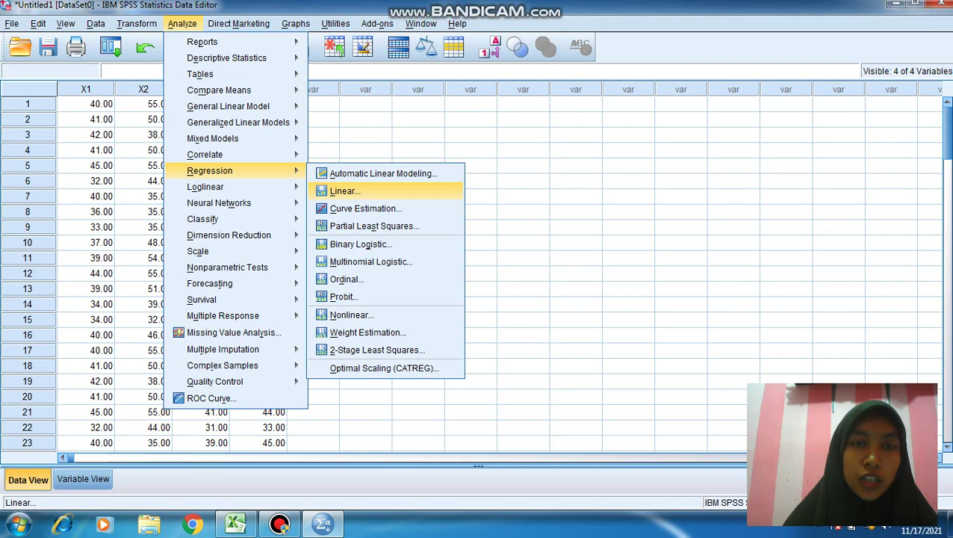
key("Return")
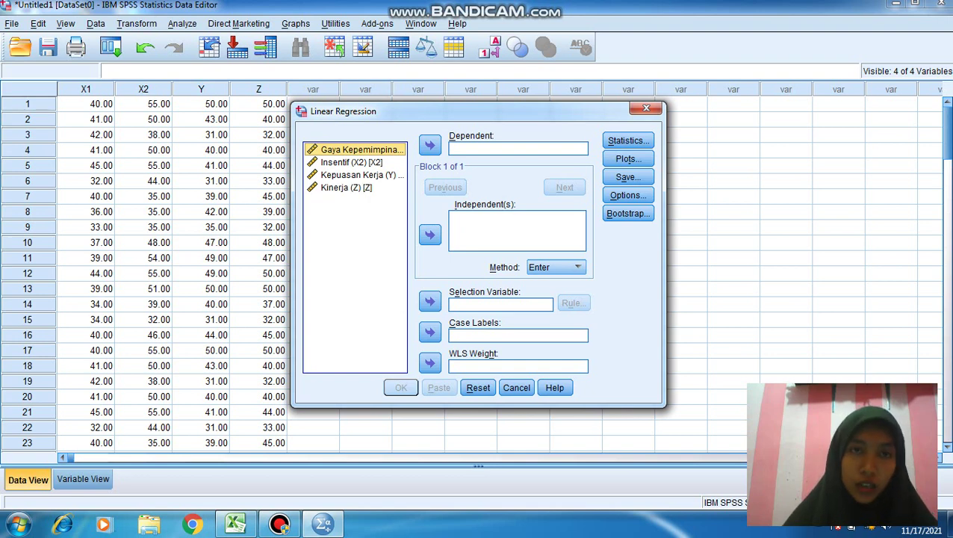
left_click(357, 175)
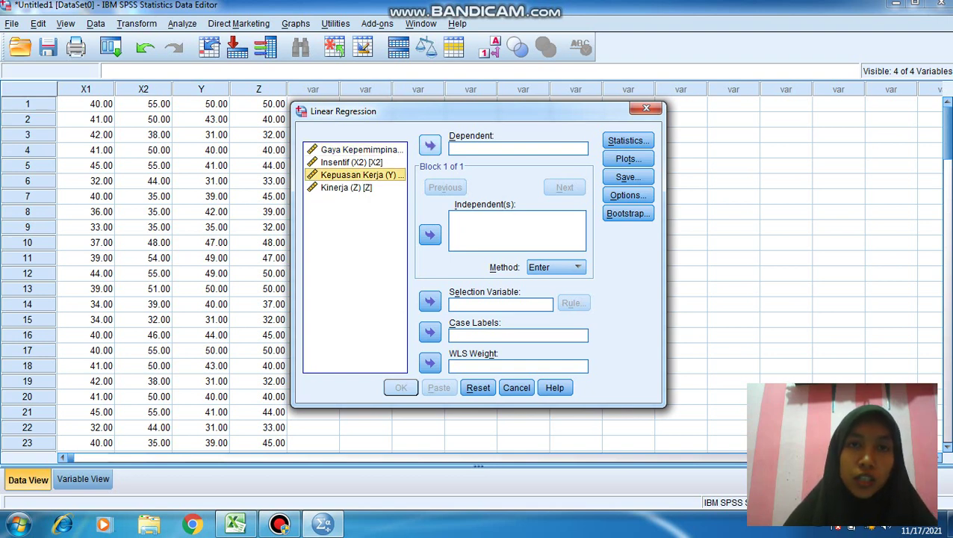
left_click(430, 145)
Add Gaya Kepemimpinan (X1) and Insentif (X2) as independent variables and run the regression
left_click(358, 150)
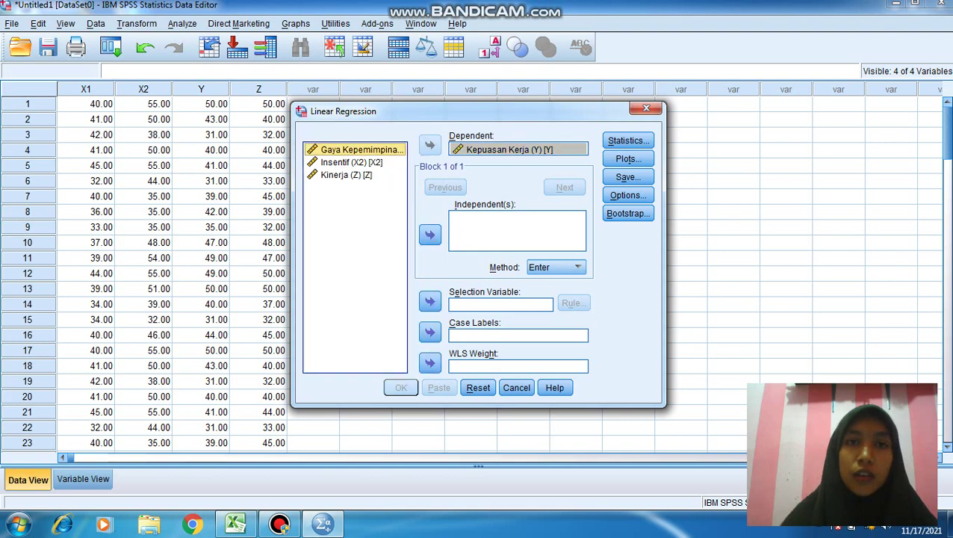
left_click(430, 234)
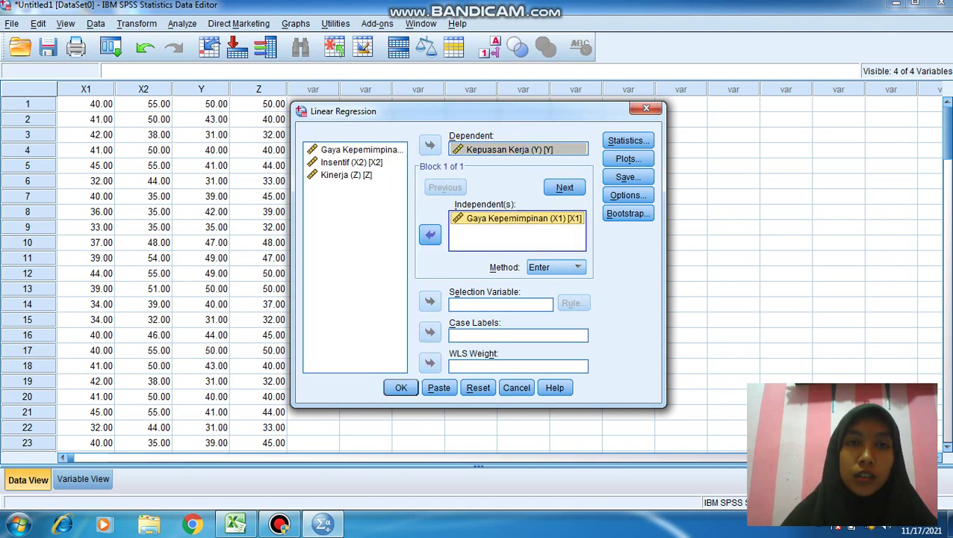
left_click(351, 162)
left_click(429, 235)
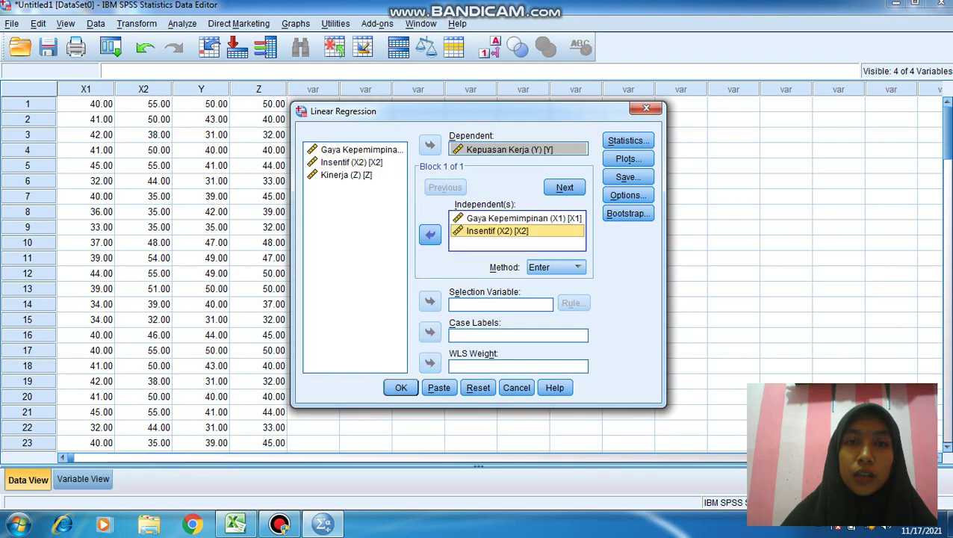
left_click(401, 387)
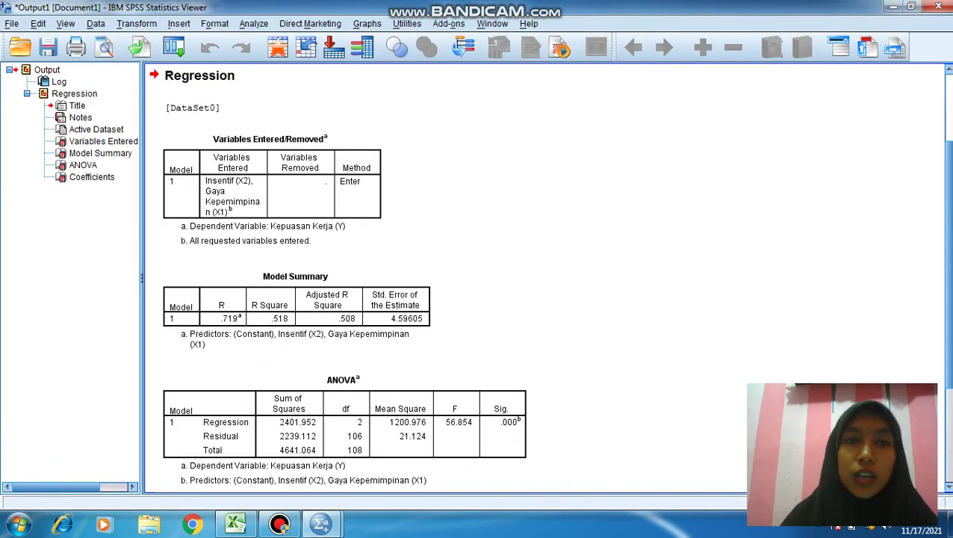
Review the Coefficients, ANOVA and Model Summary tables in the regression output, and close the output without saving it
key("Down")
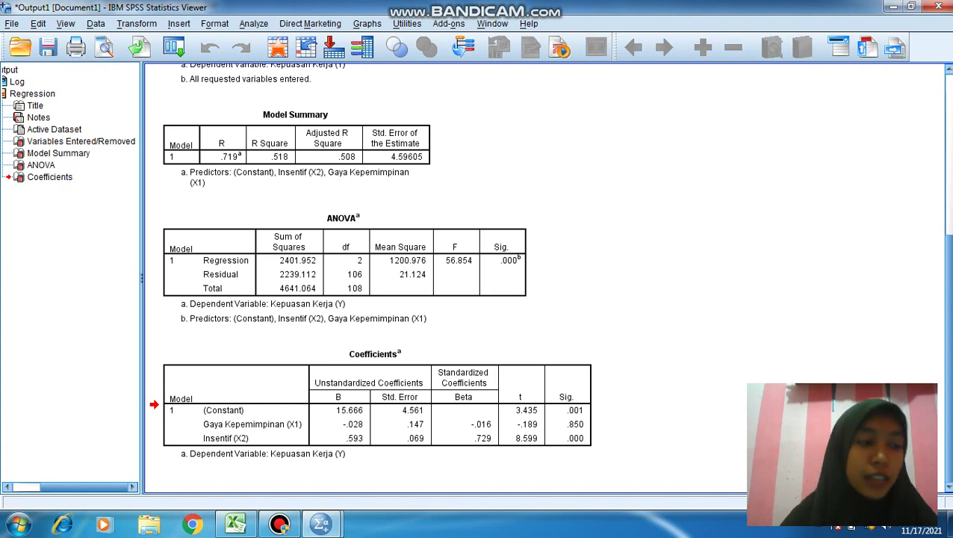
left_click(41, 165)
key("Home")
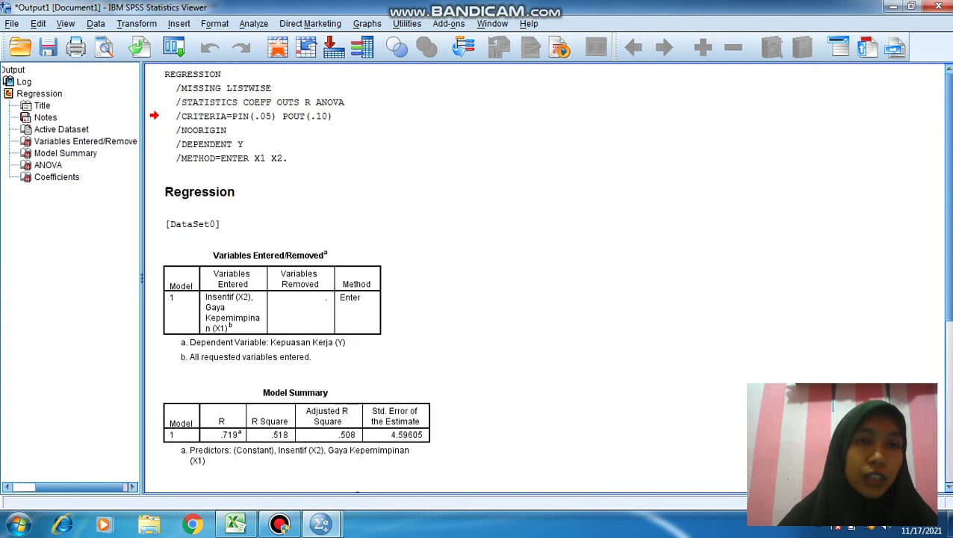
left_click(47, 165)
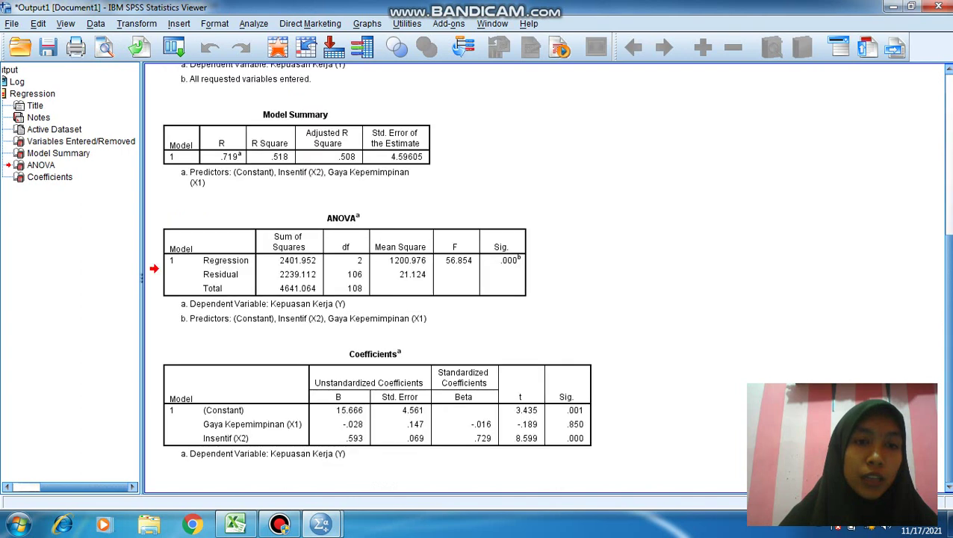
key("Up")
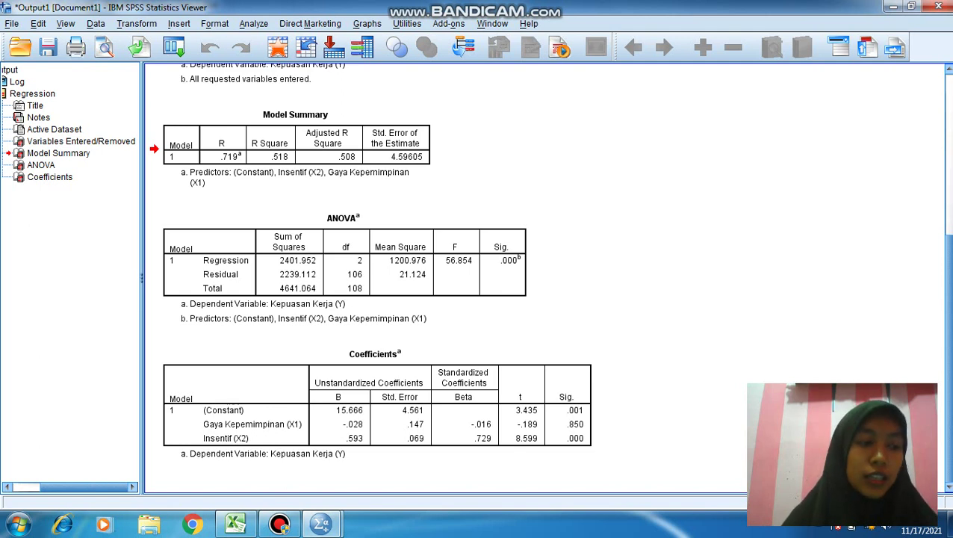
key("alt+F4")
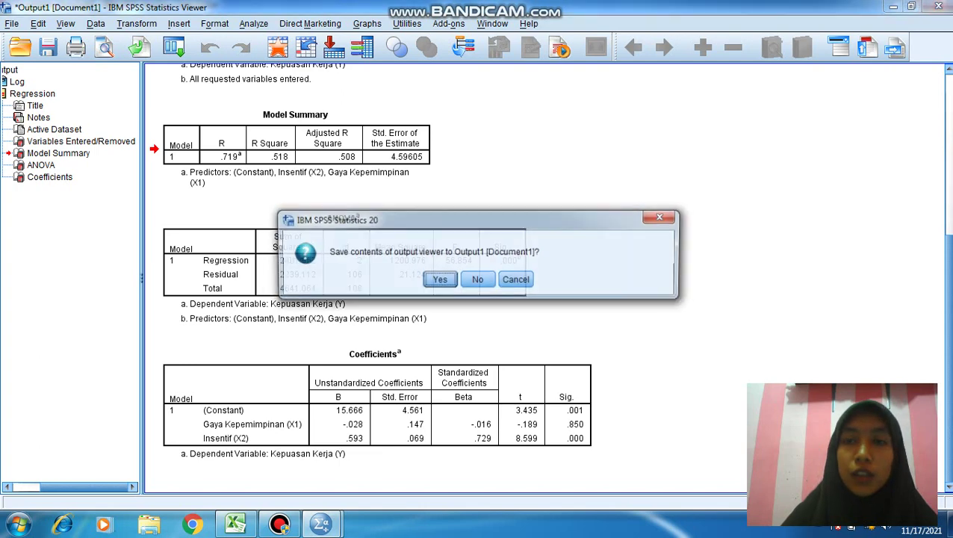
key("n")
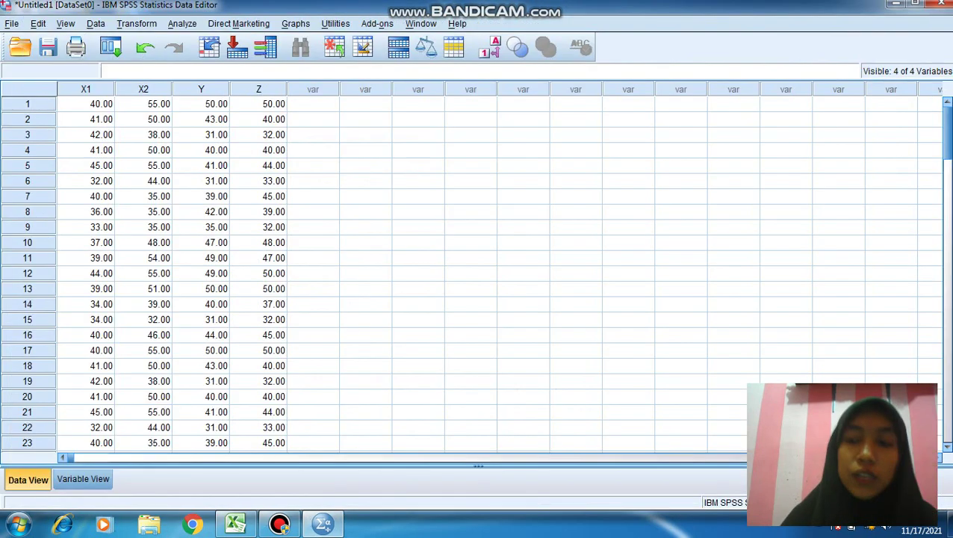
Reset the Linear Regression settings and set Kinerja (Z) as the dependent variable
left_click(182, 23)
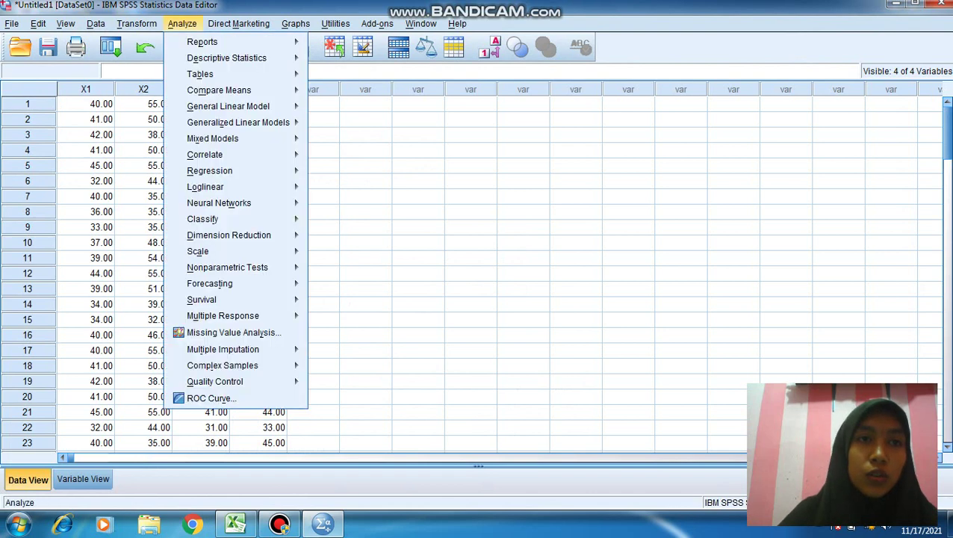
mouse_move(210, 170)
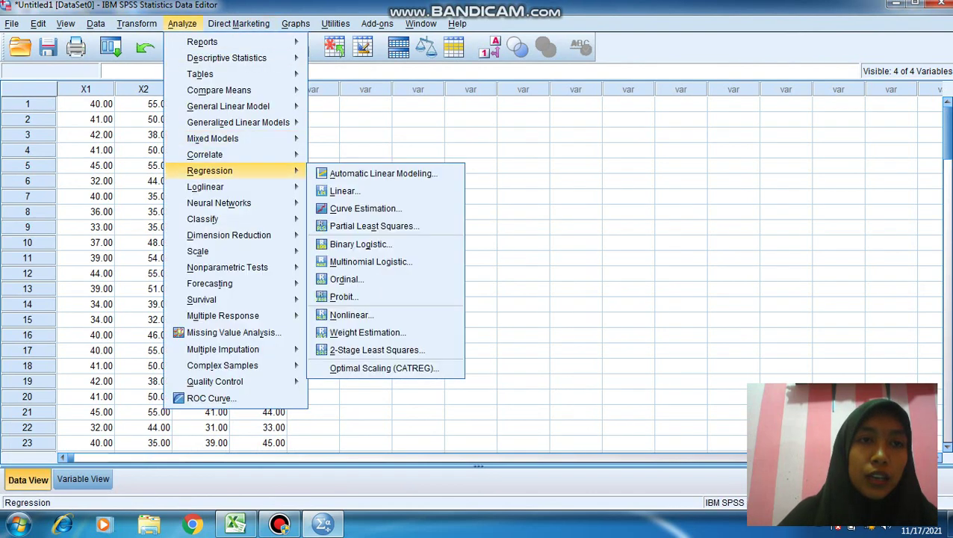
left_click(344, 191)
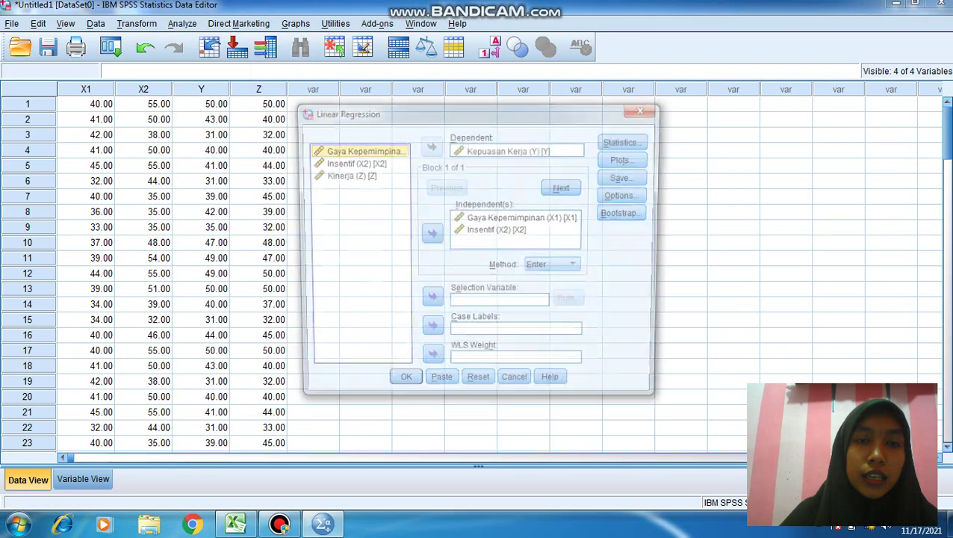
left_click(478, 386)
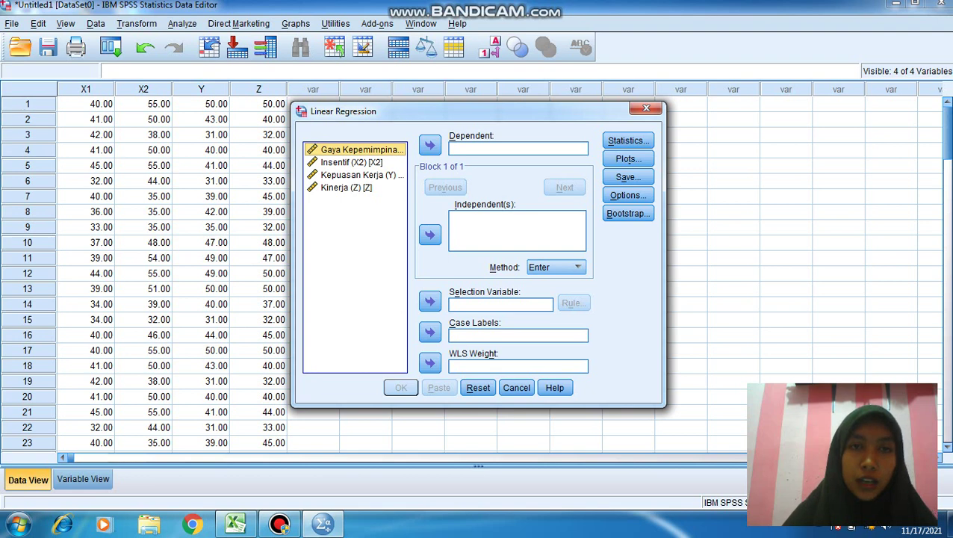
left_click(346, 187)
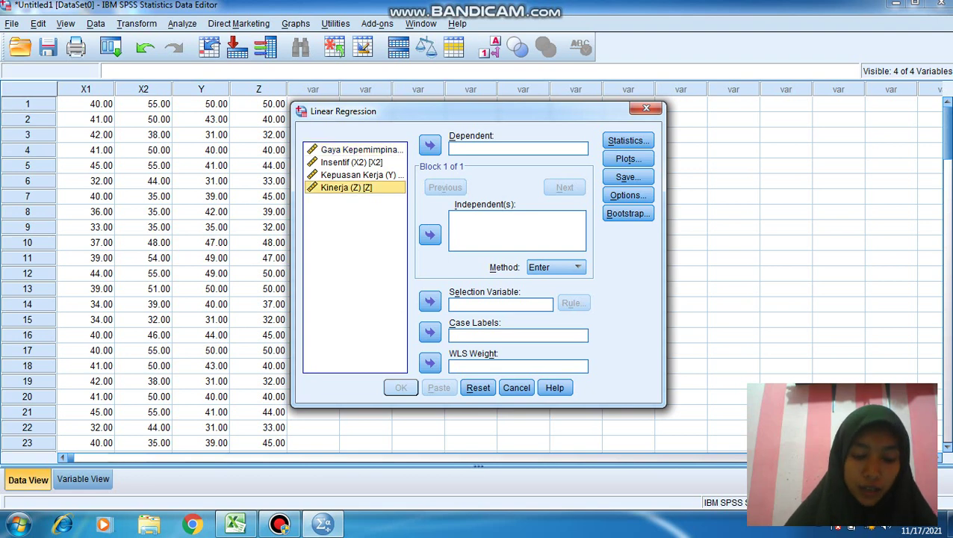
left_click(430, 145)
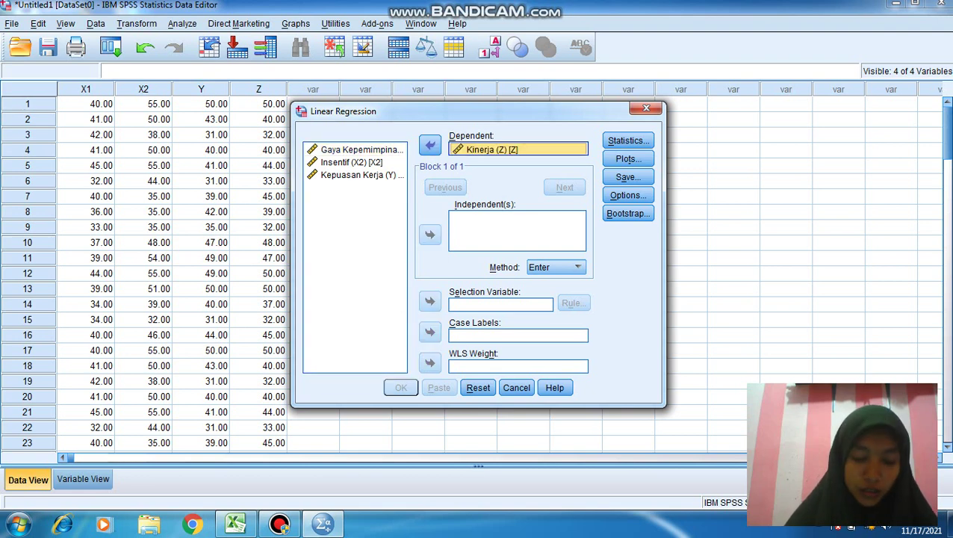
Run the regression with Gaya Kepemimpinan (X1), Insentif (X2) and Kepuasan Kerja (Y) as independent variables and show its Coefficients table
left_click(360, 149)
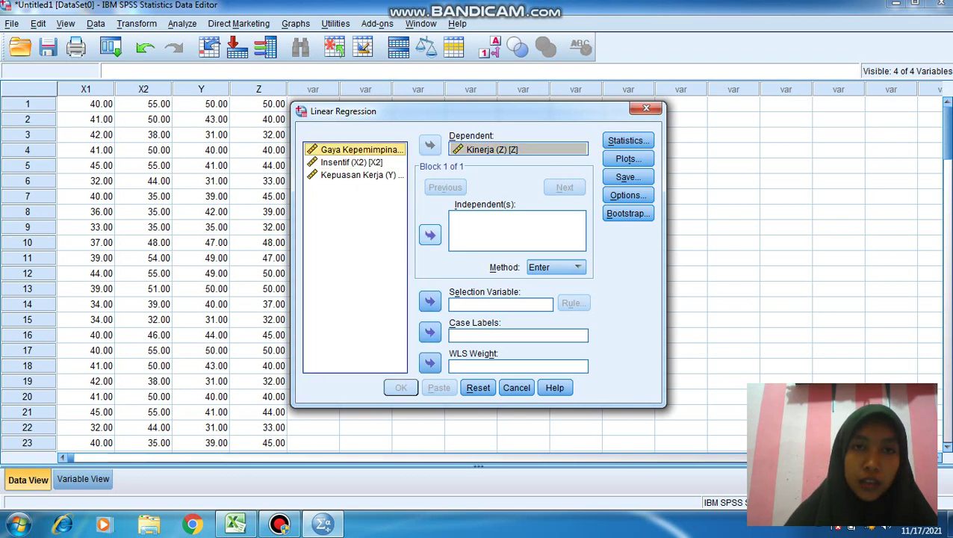
left_click(430, 234)
left_click(351, 162)
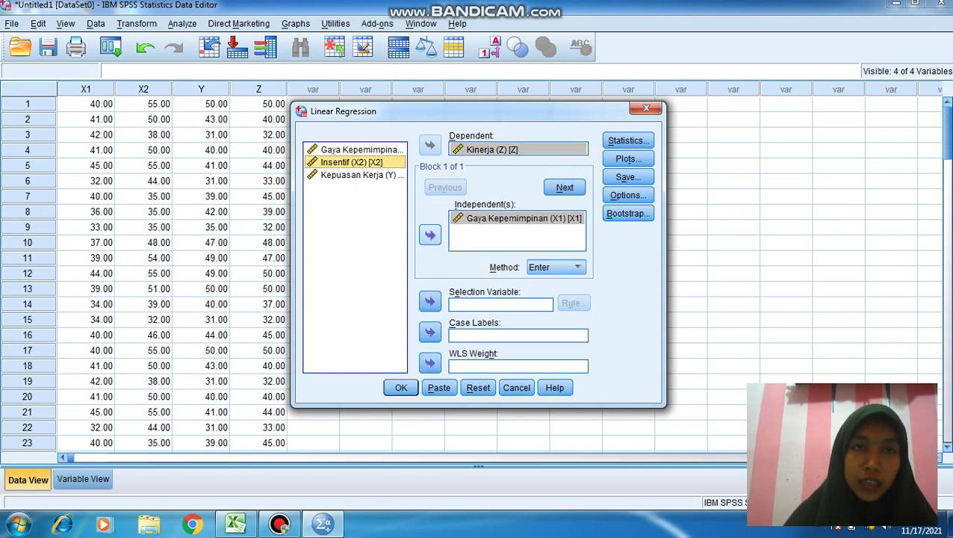
left_click(429, 235)
left_click(358, 174)
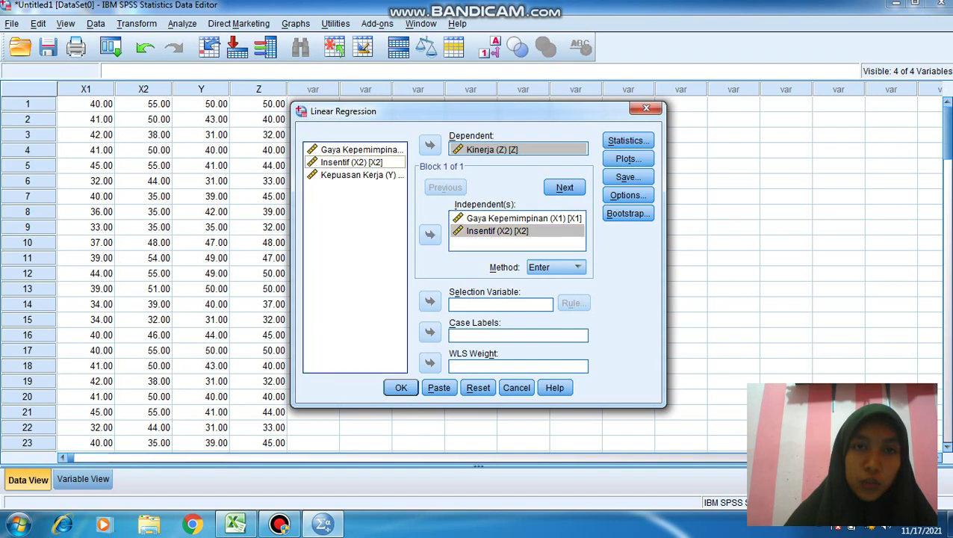
left_click(429, 235)
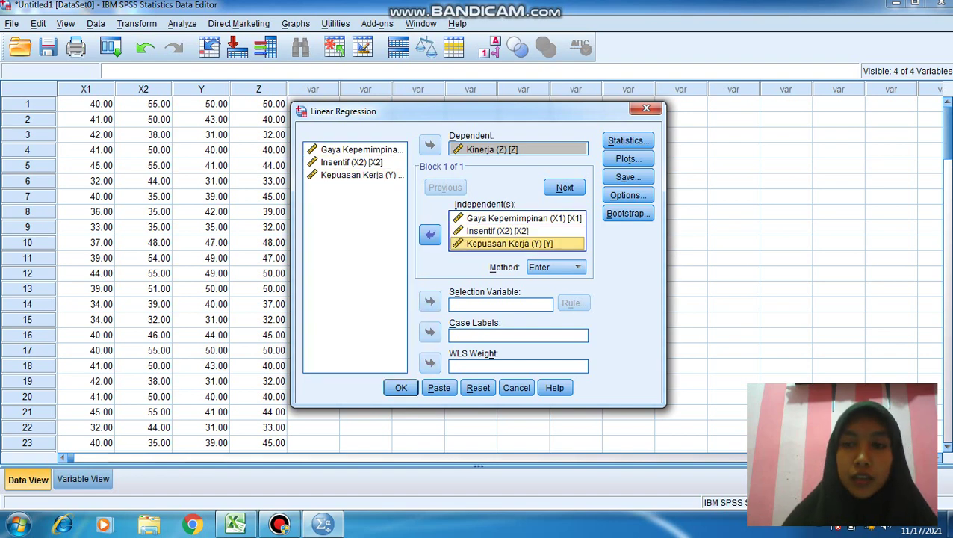
left_click(401, 386)
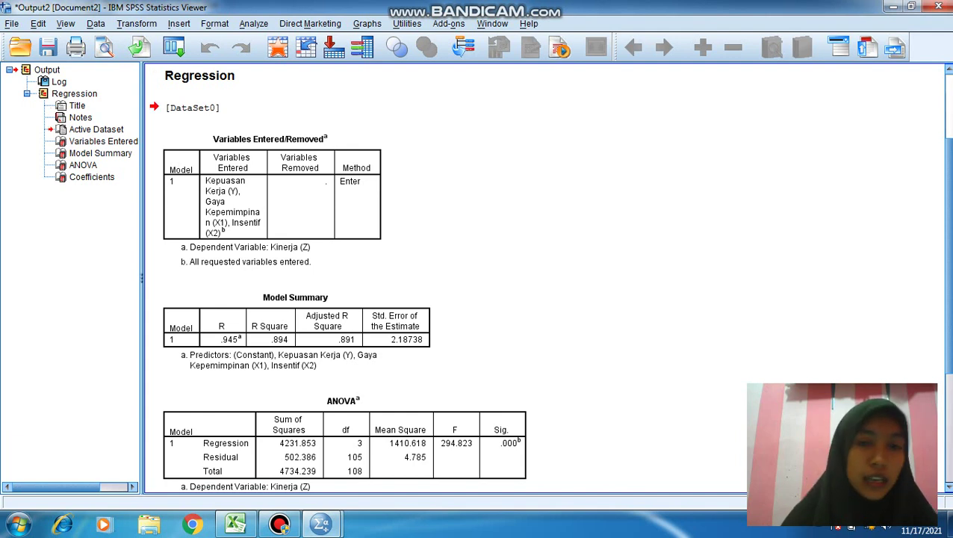
left_click(91, 177)
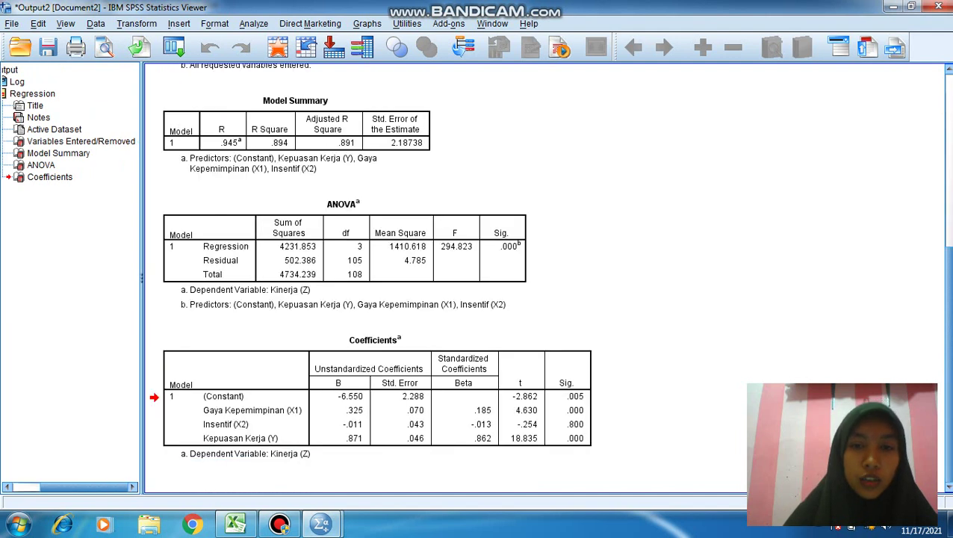